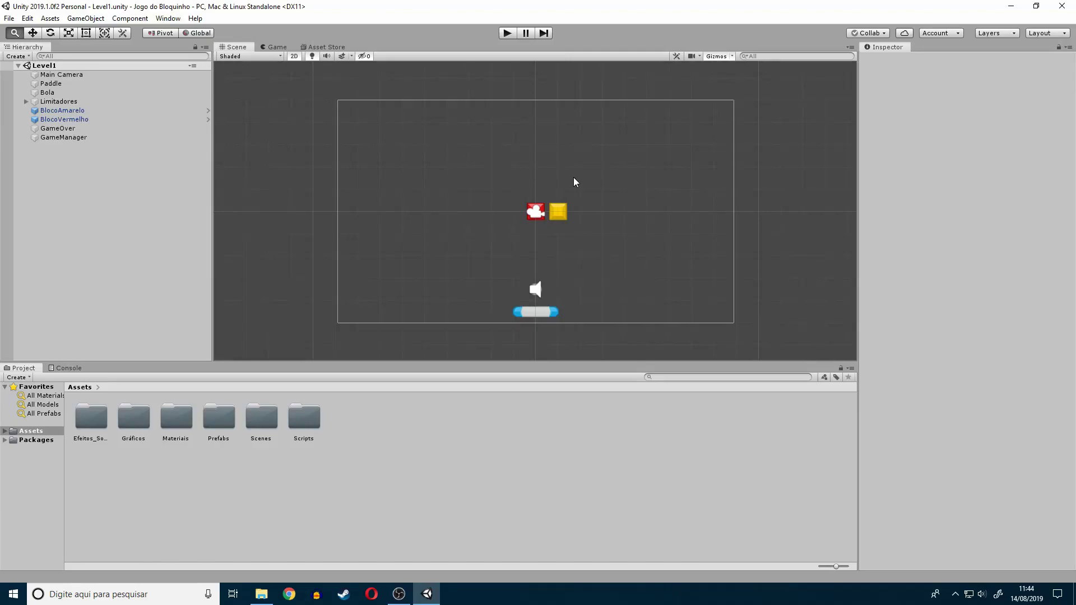
Test-play the game in the editor, then bring up the Build Settings window
click(506, 33)
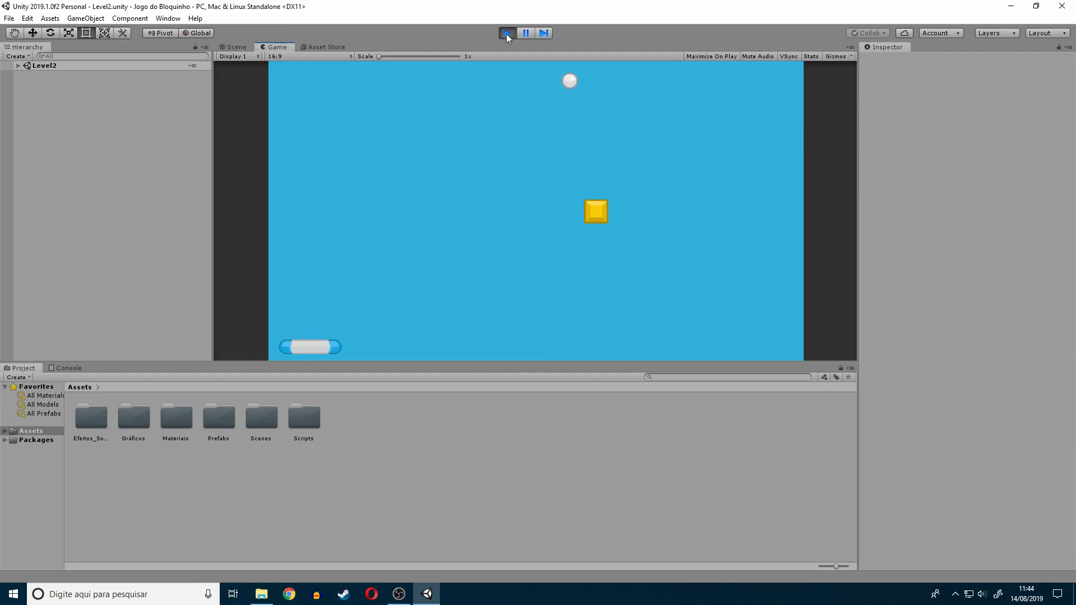
click(506, 33)
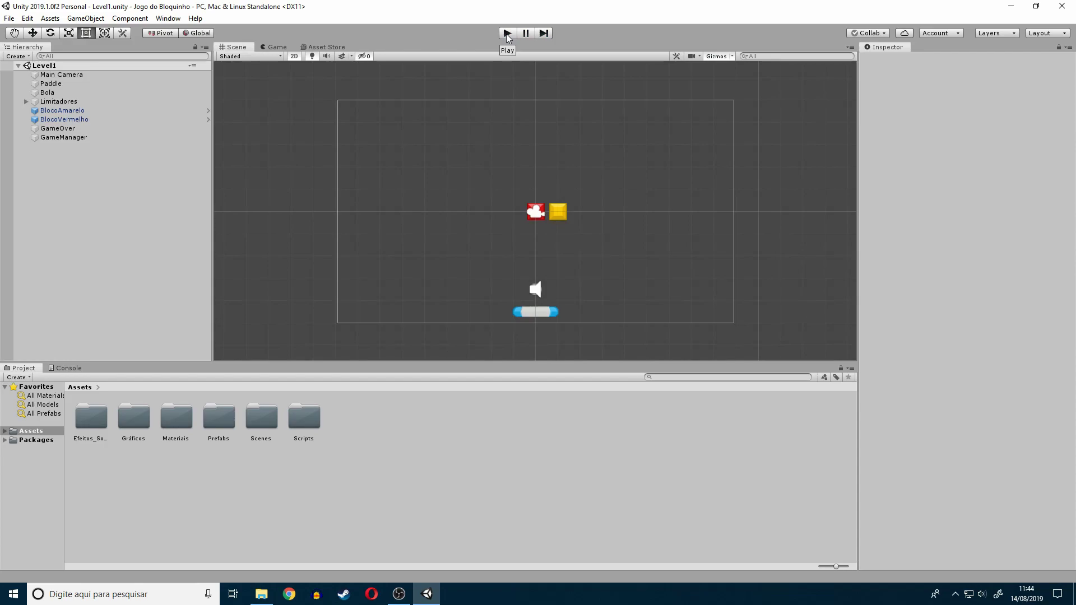
click(9, 19)
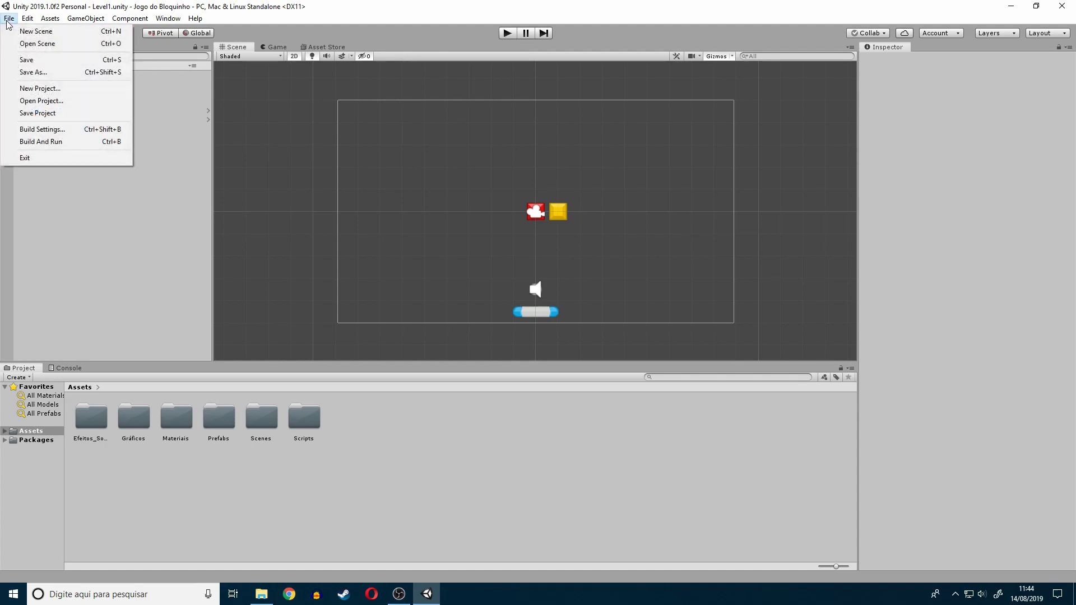
click(69, 130)
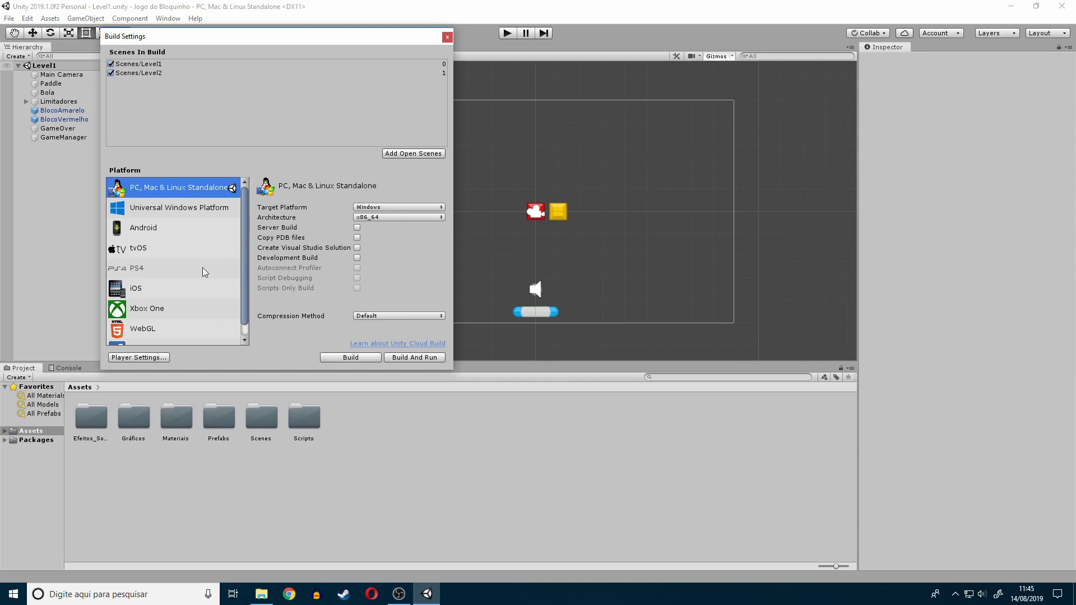
Open Player Settings from the Build Settings window
click(160, 357)
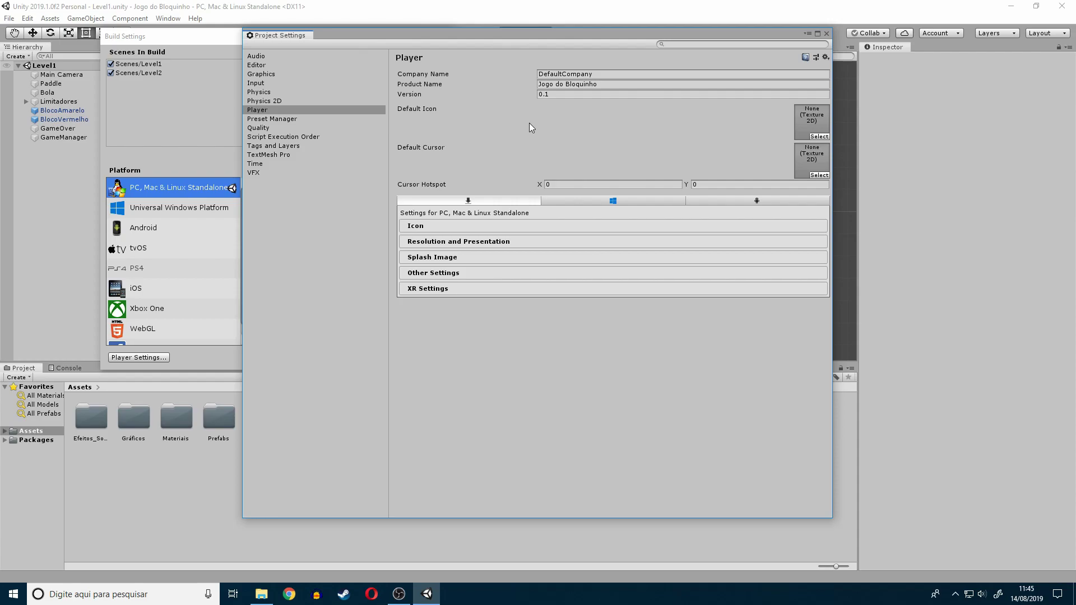
Enter the developer's name as Company Name and set Version to 1.0, keeping product name Jogo do Bloquinho
click(611, 74)
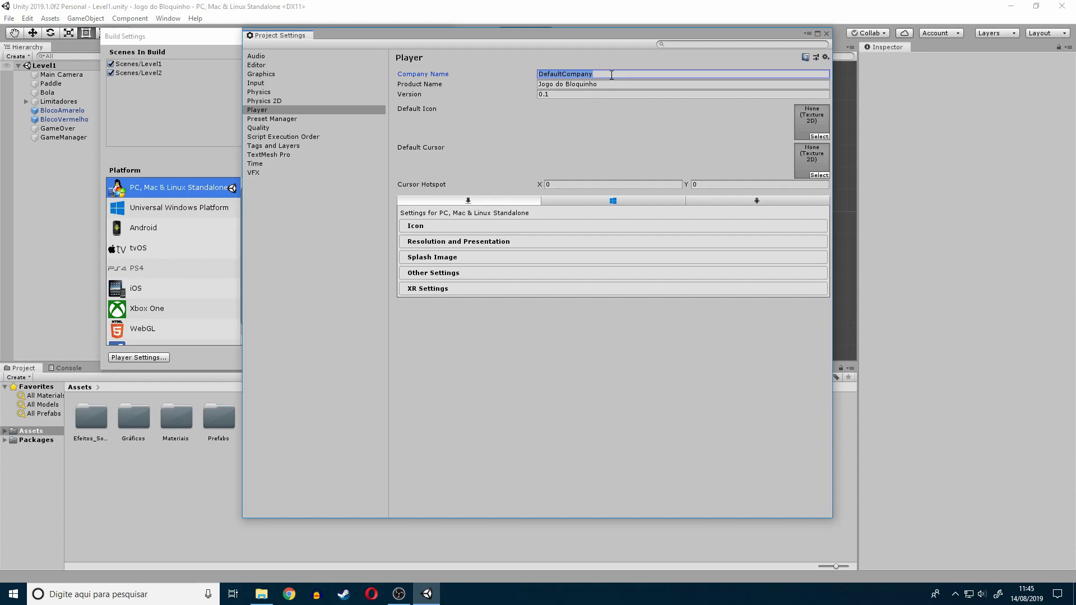
text(Gabriel)
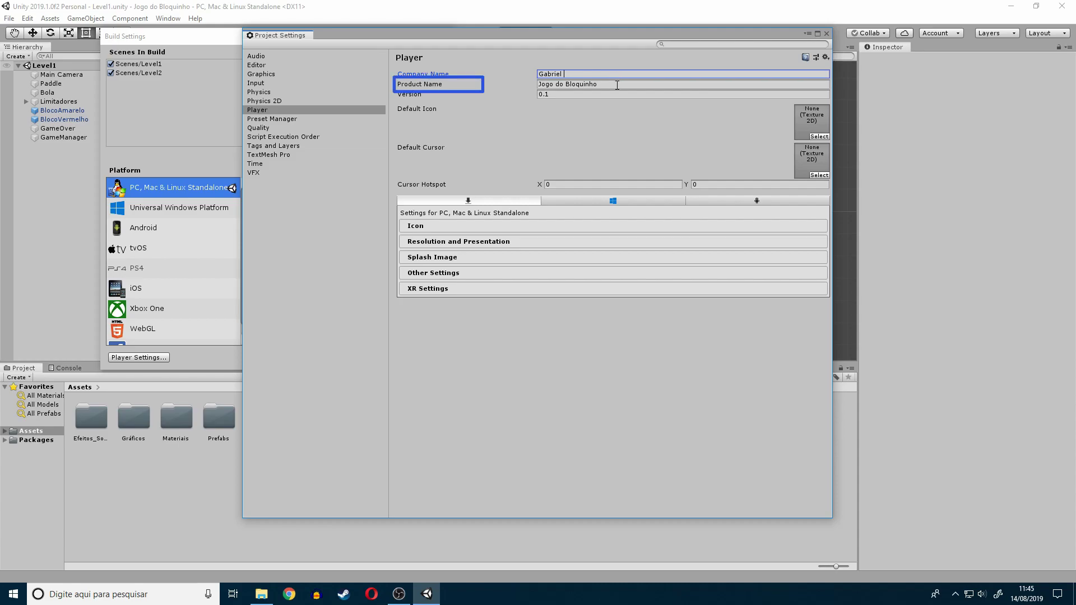
click(616, 85)
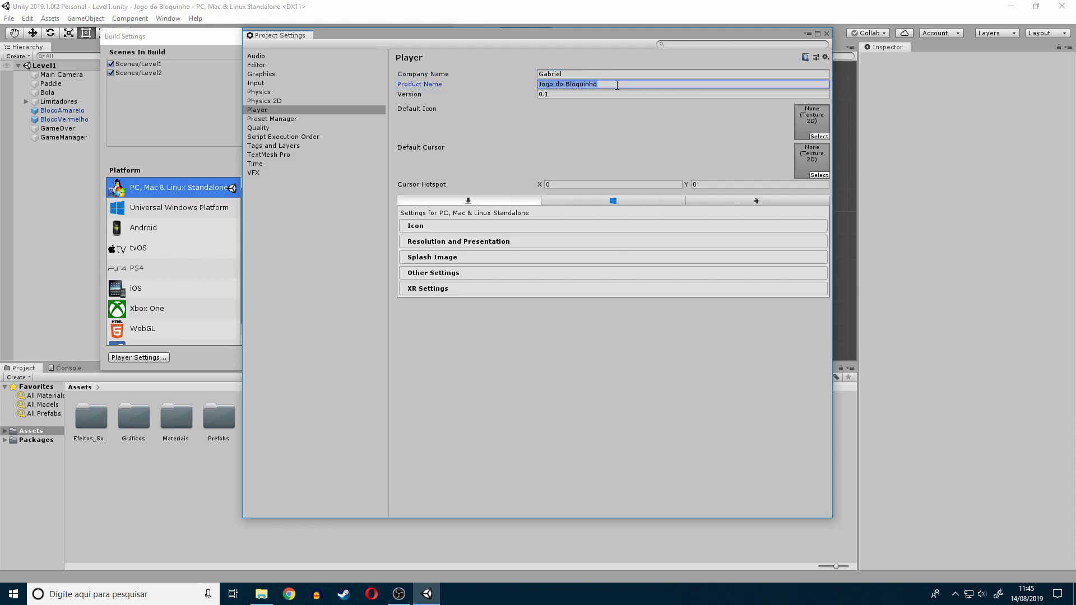
click(617, 85)
click(622, 93)
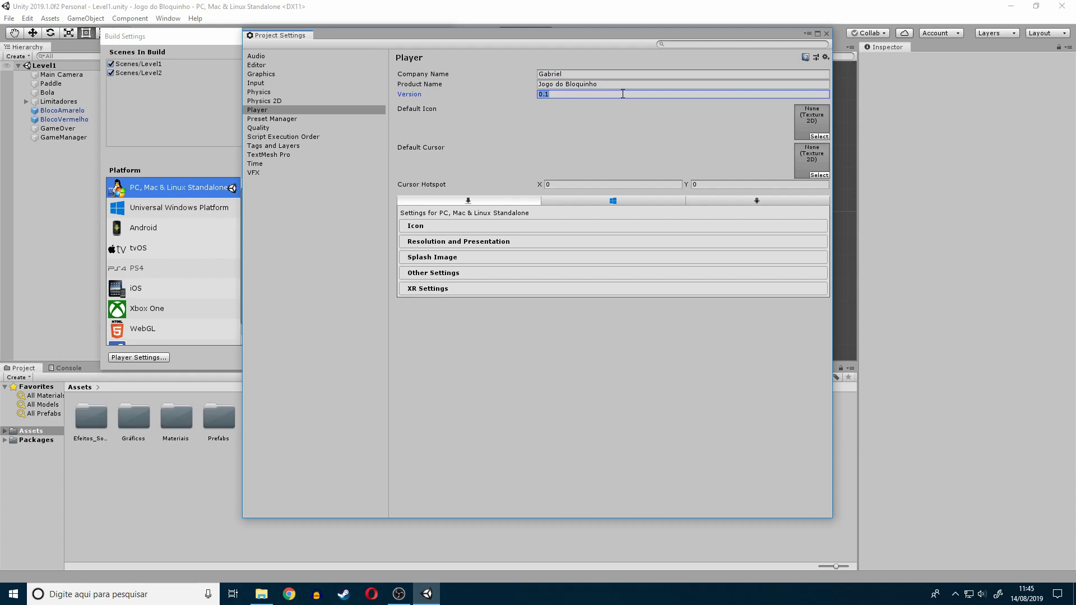
text(1.)
text(0)
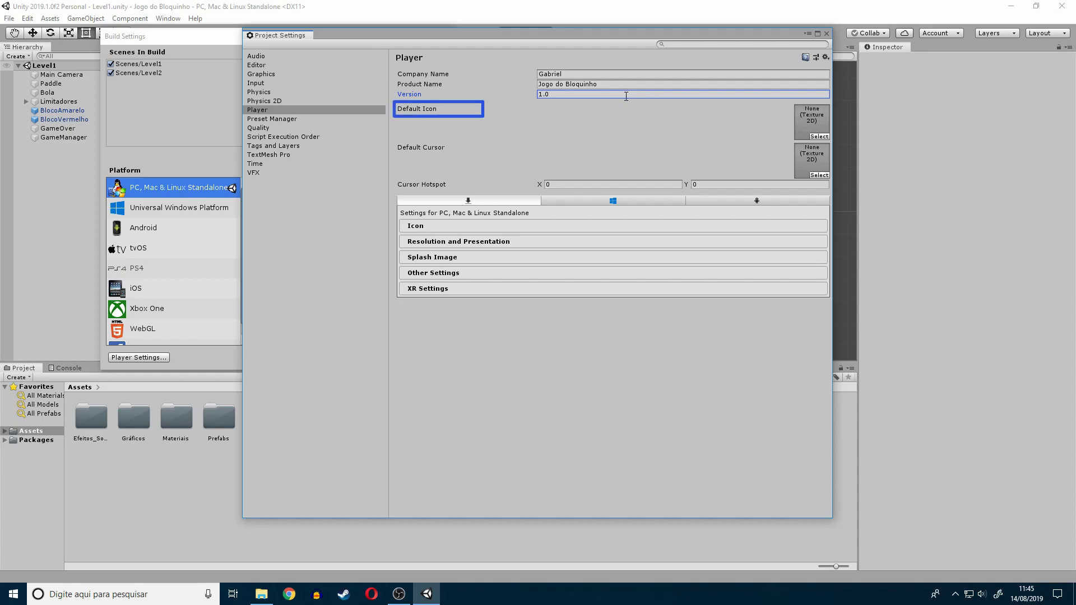
Assign the blue square texture as the player's Default Icon
click(819, 138)
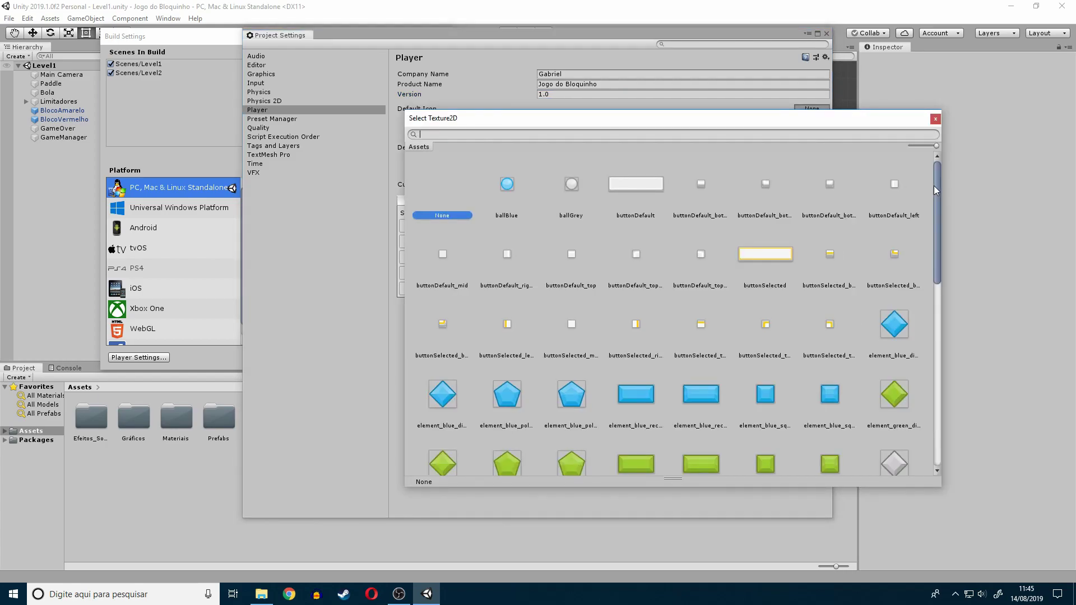
mouse_move(934, 186)
mouse_down()
mouse_move(944, 284)
mouse_move(937, 385)
mouse_move(957, 223)
mouse_up()
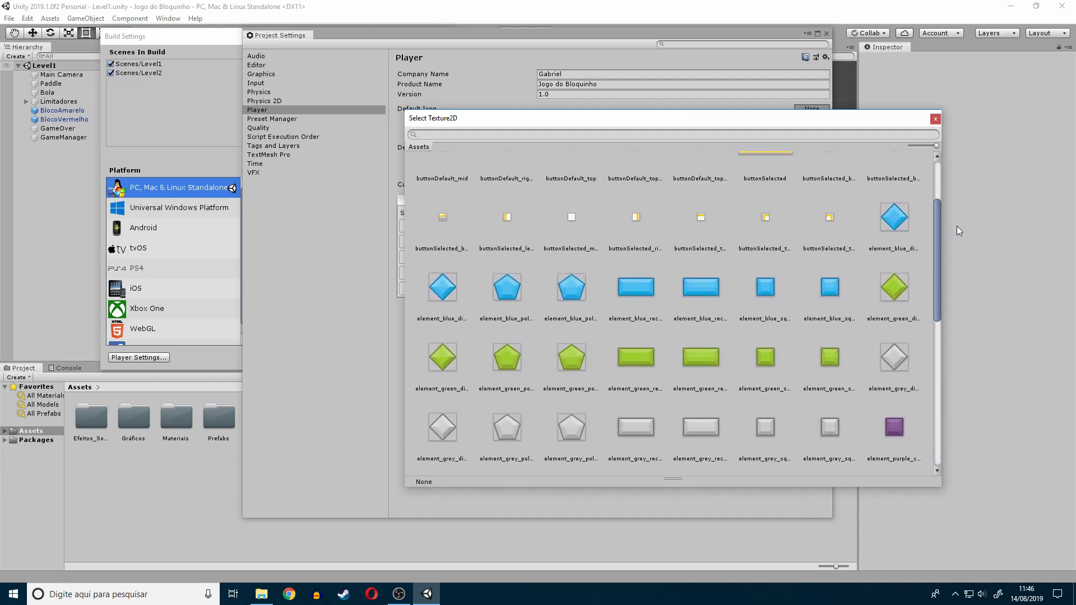
double_click(765, 295)
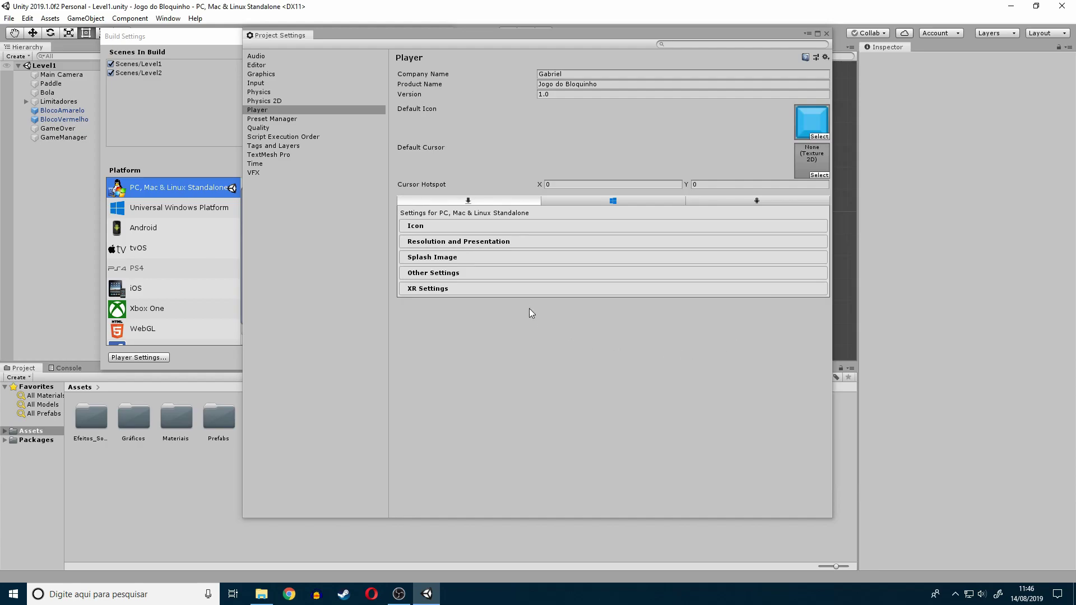
Set Display Resolution Dialog to Enabled under Resolution and Presentation
click(481, 241)
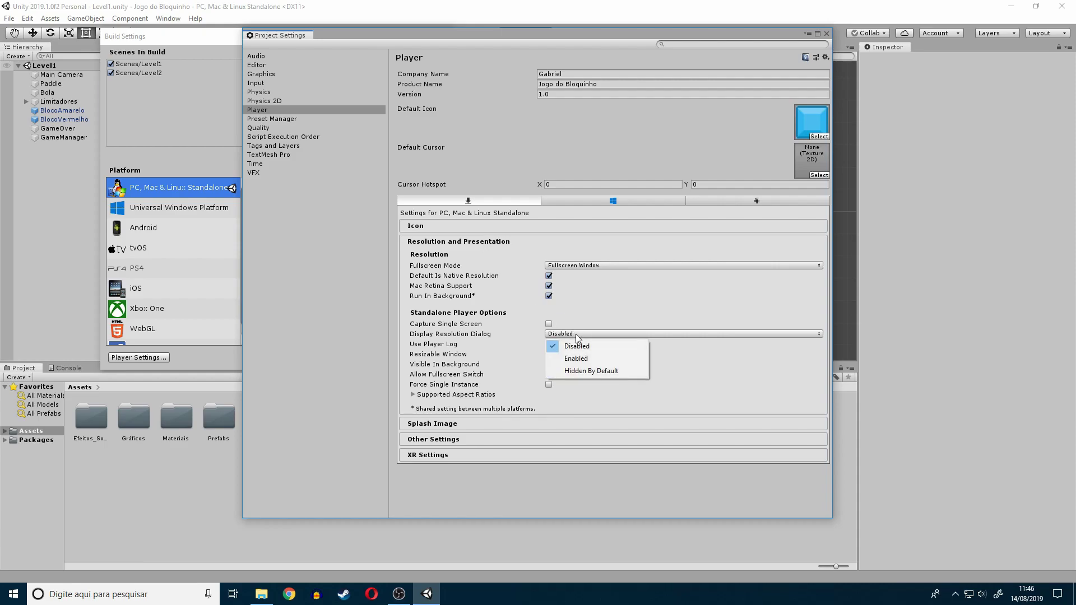
click(586, 358)
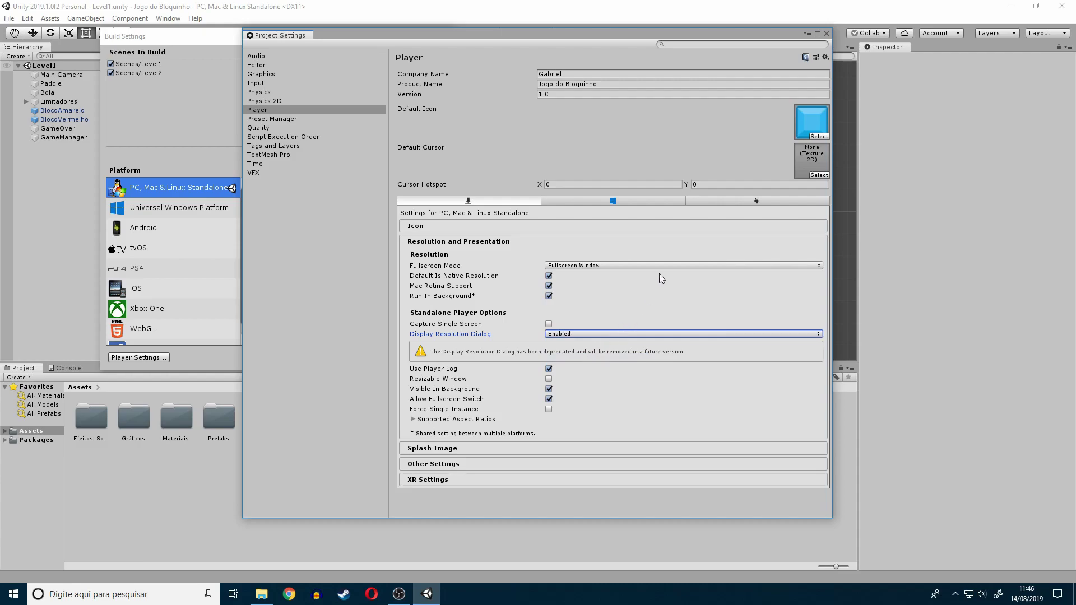
Close Project Settings, start the Windows build, and create and enter a new Builds folder
click(826, 34)
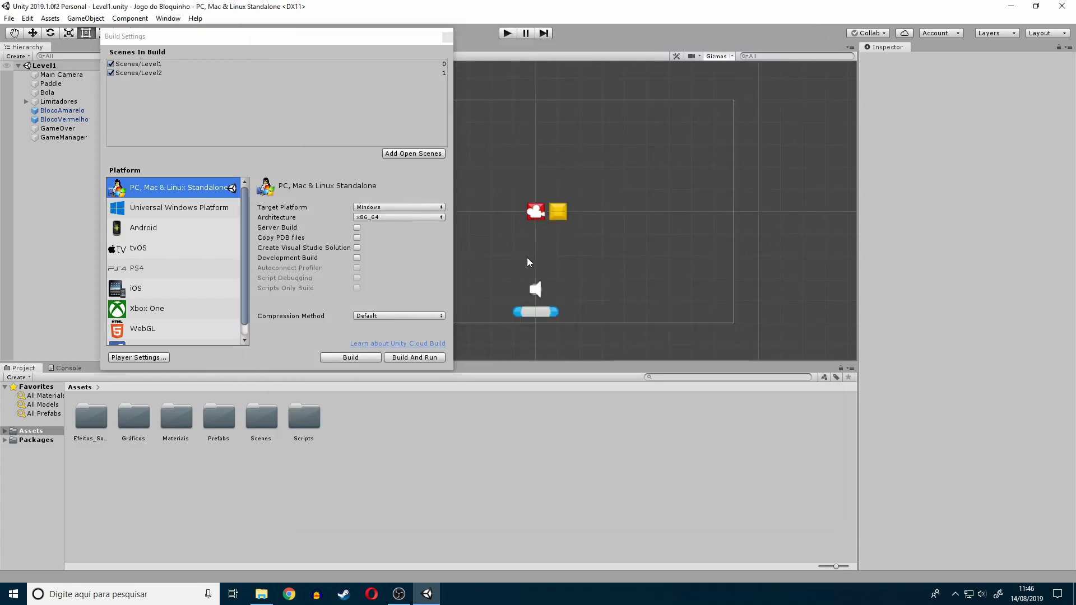
click(350, 359)
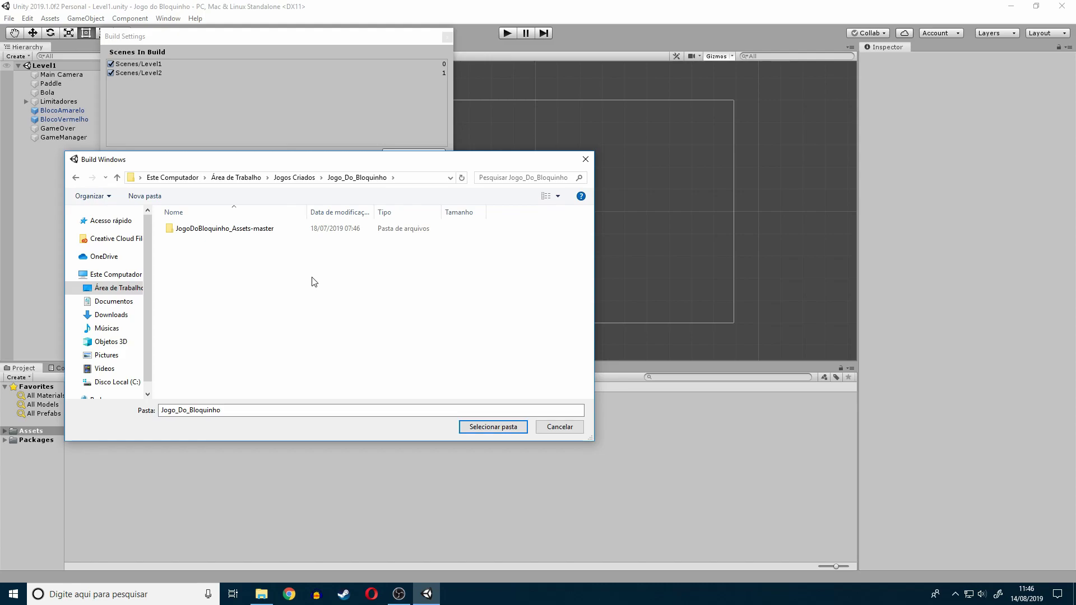
click(144, 196)
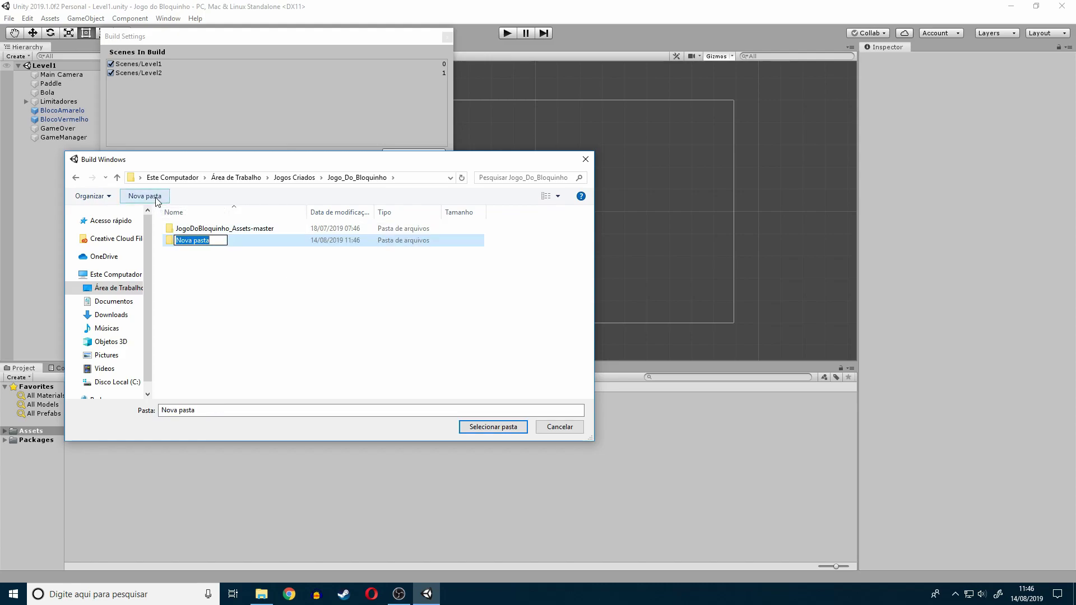
text(Builds)
key(Return)
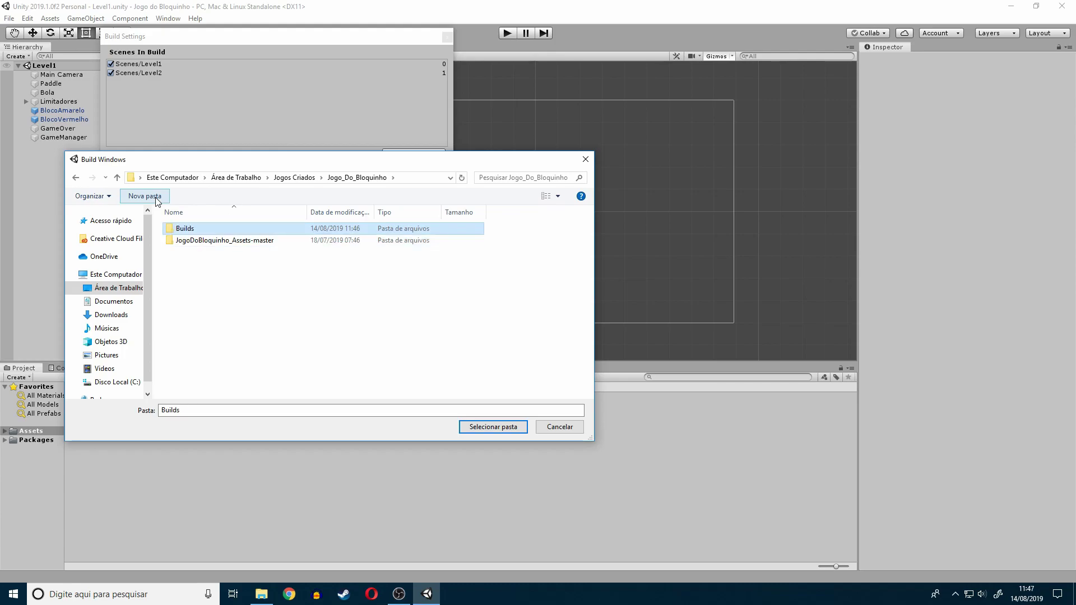
double_click(201, 229)
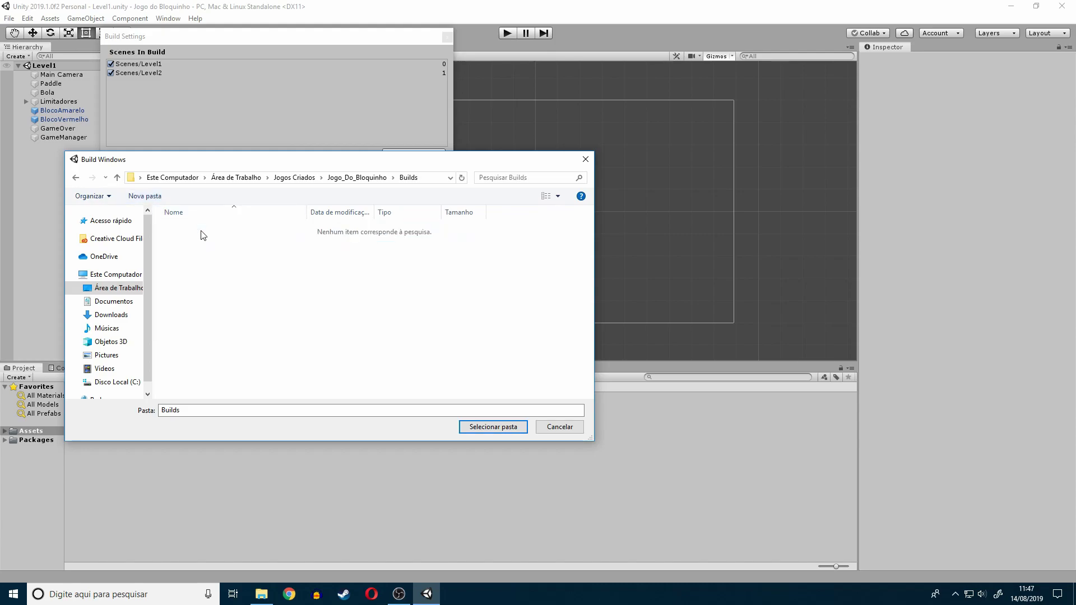
Create a Jogo_do_Bloquinho_1.0 folder inside Builds and build the game into it
click(144, 198)
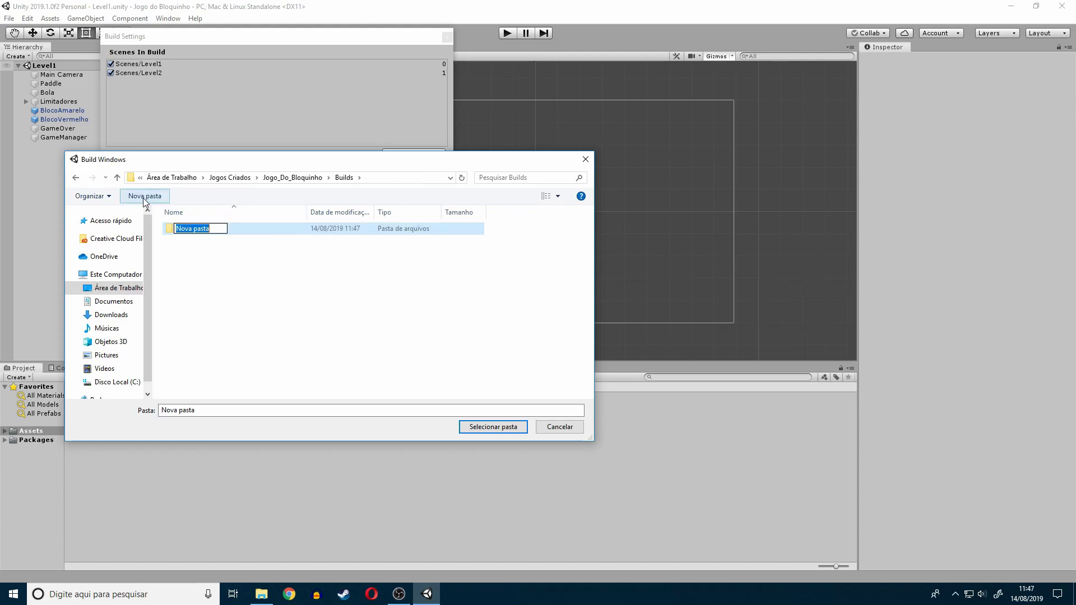
text(Jo)
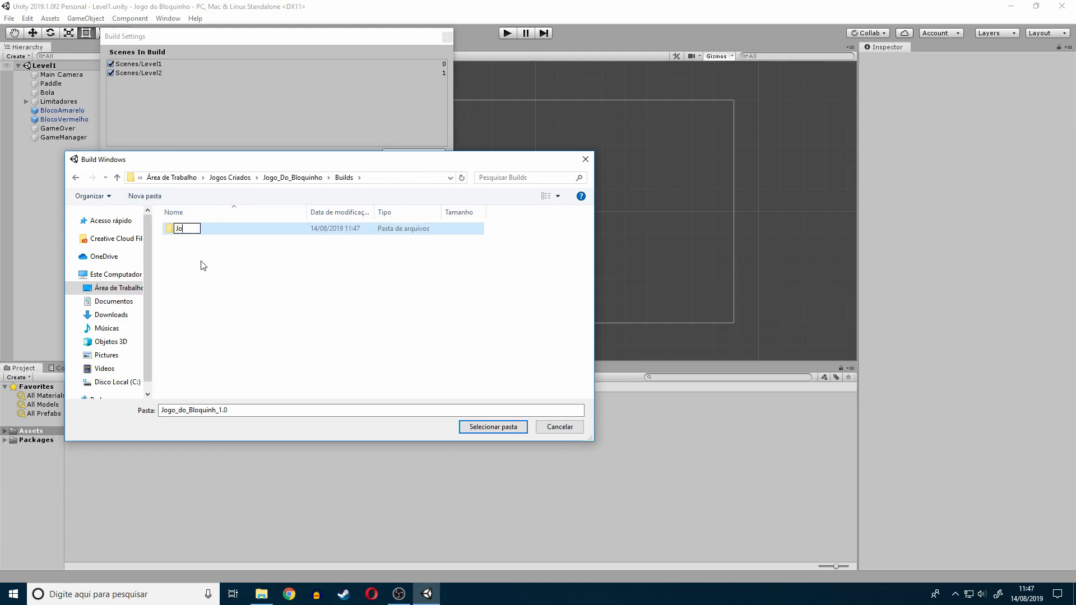
text(go_do)
text(_Bloqui)
text(nho_1;)
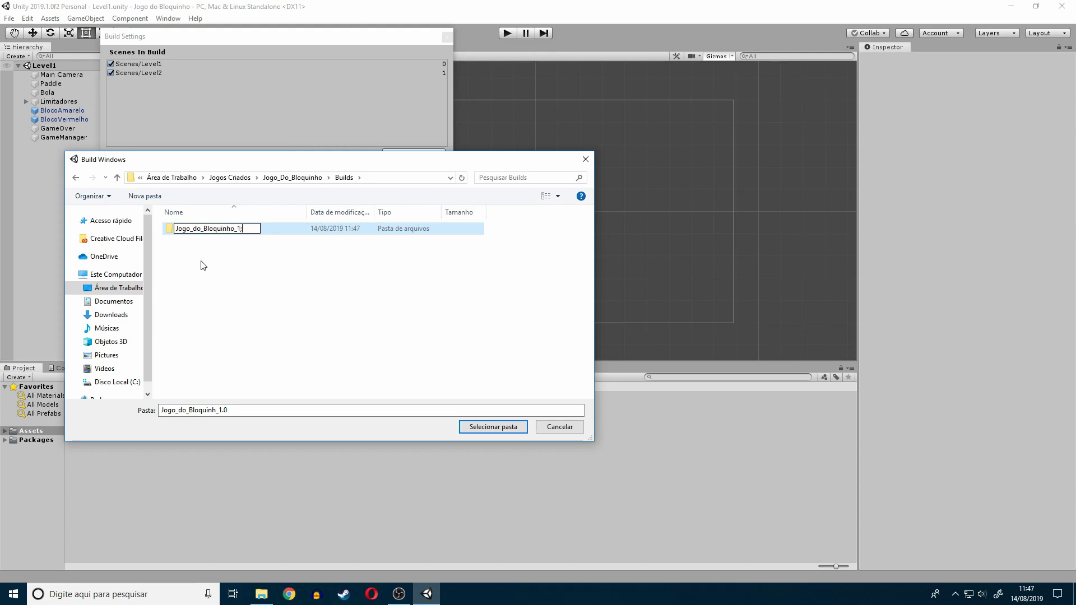
text(0)
key(BackSpace)
key(BackSpace)
text(.0)
key(Return)
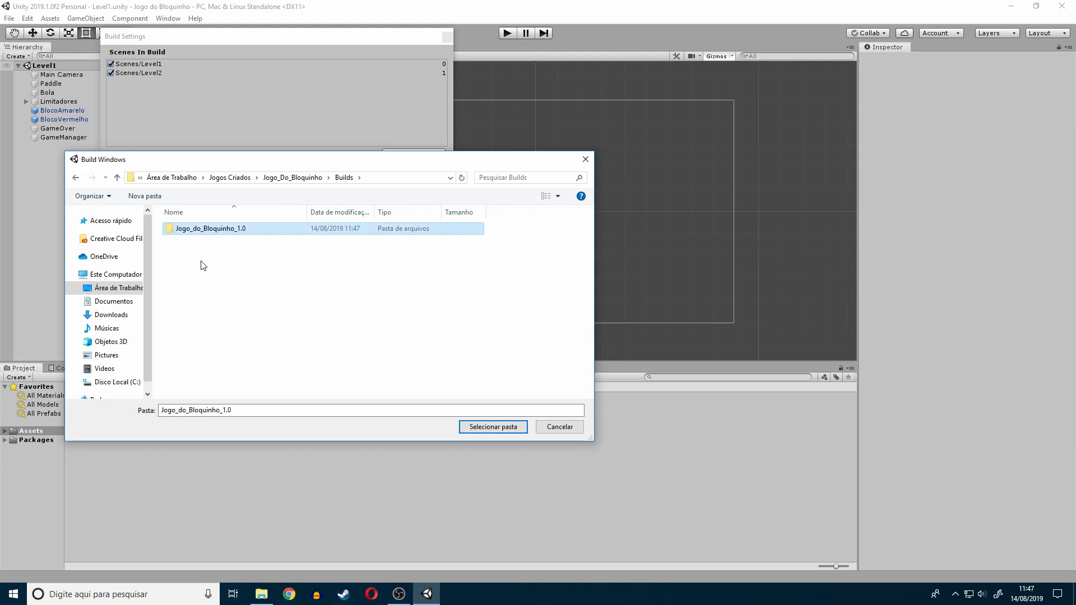
click(483, 432)
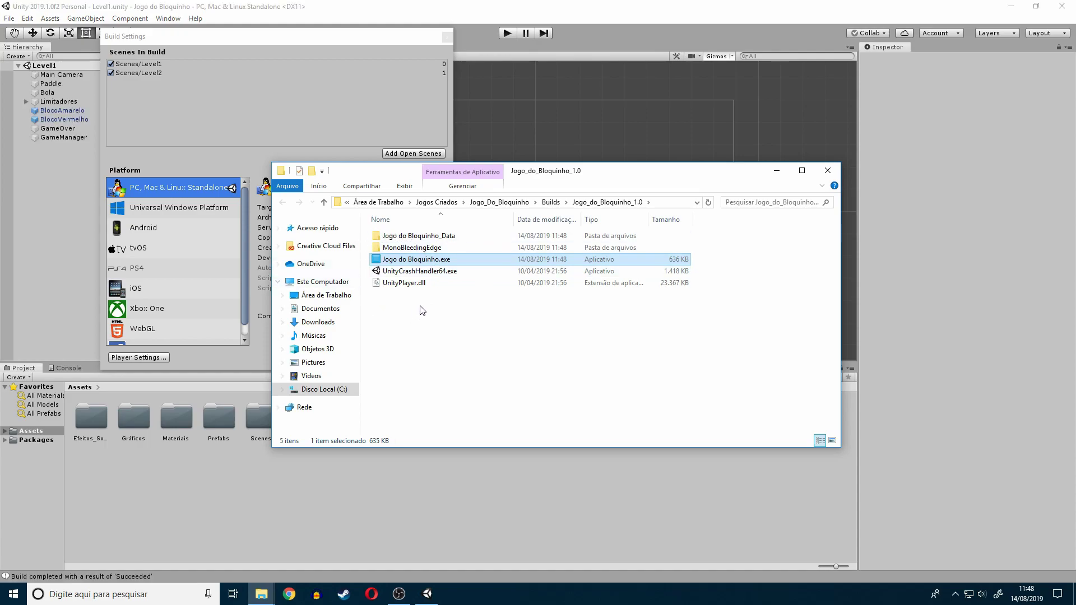
Launch Jogo do Bloquinho.exe from the Jogo_do_Bloquinho_1.0 build folder
double_click(463, 261)
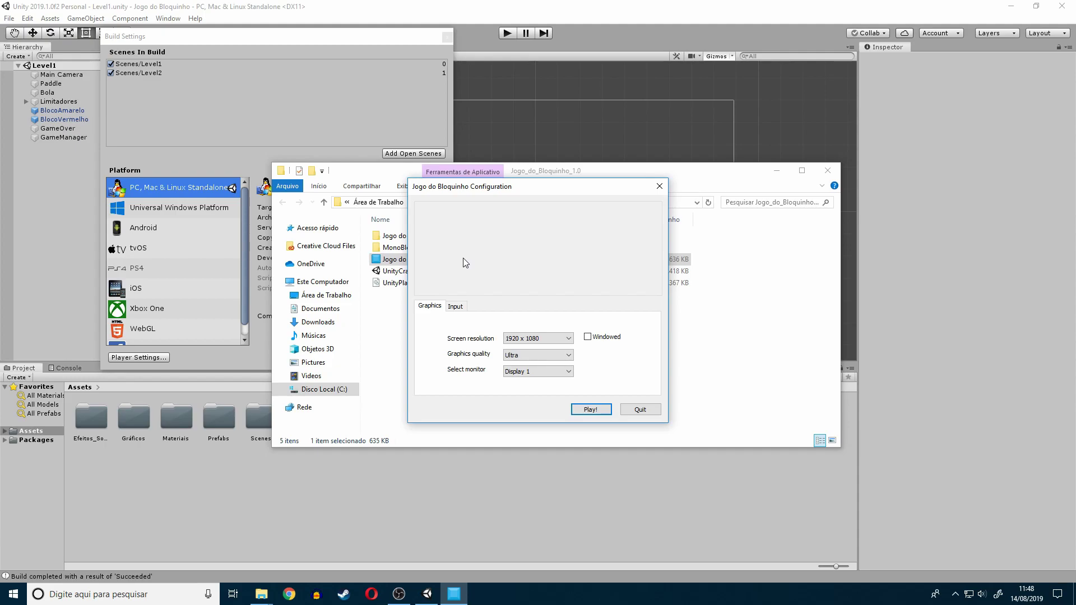
Start the game fullscreen at 1920 x 1080 with Ultra graphics quality
click(572, 339)
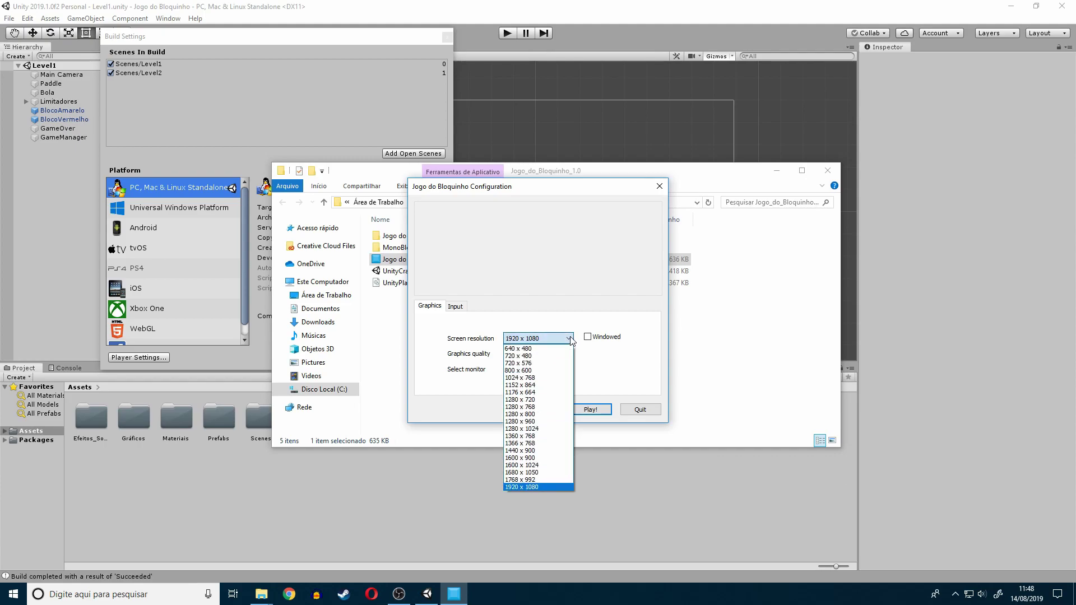
click(571, 339)
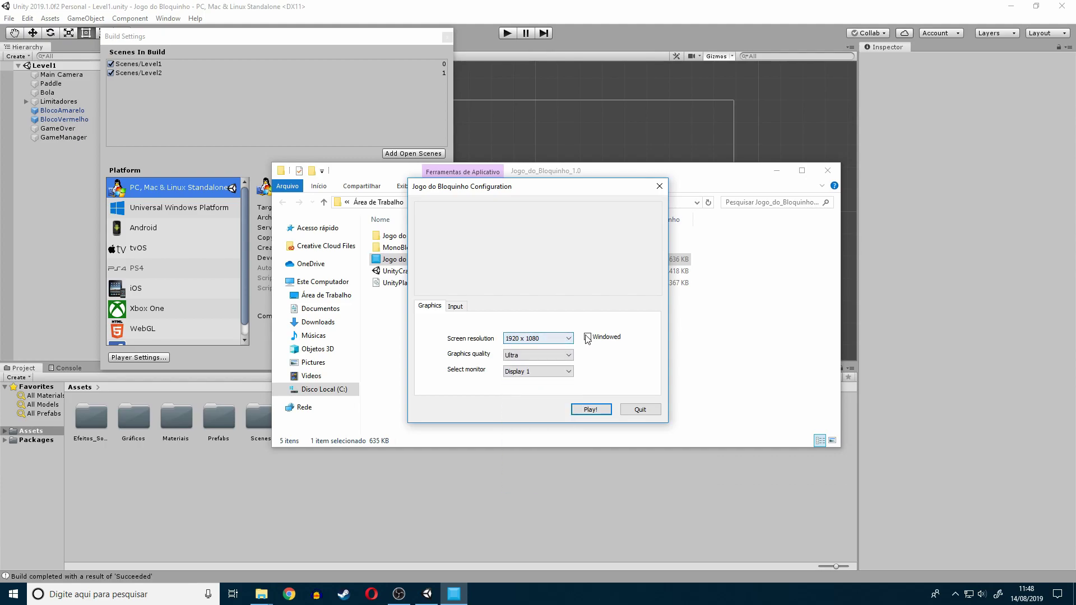
click(588, 337)
click(587, 337)
click(570, 357)
click(570, 357)
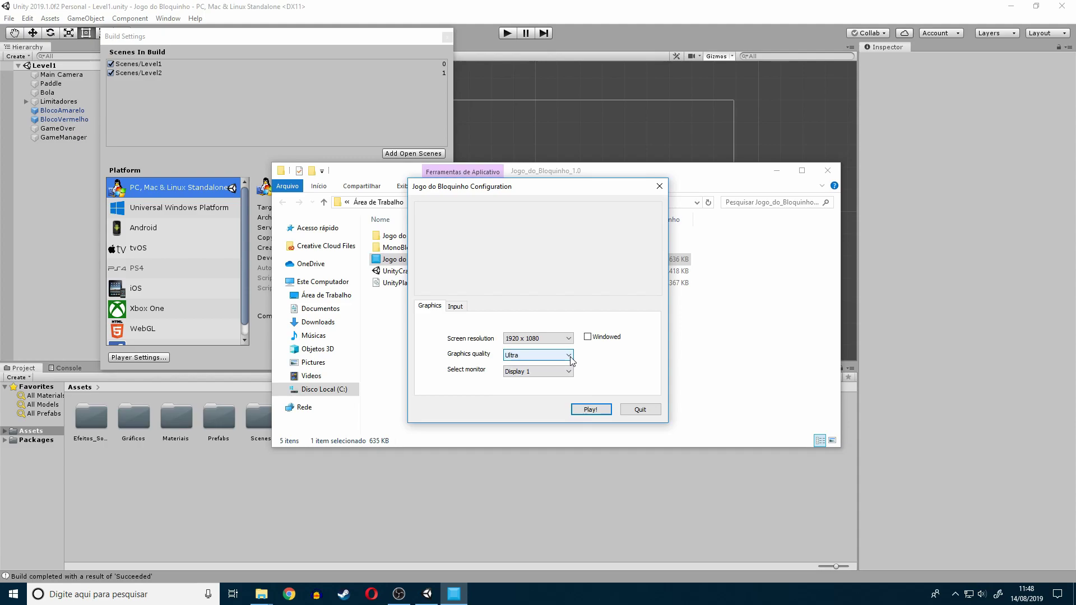
click(588, 410)
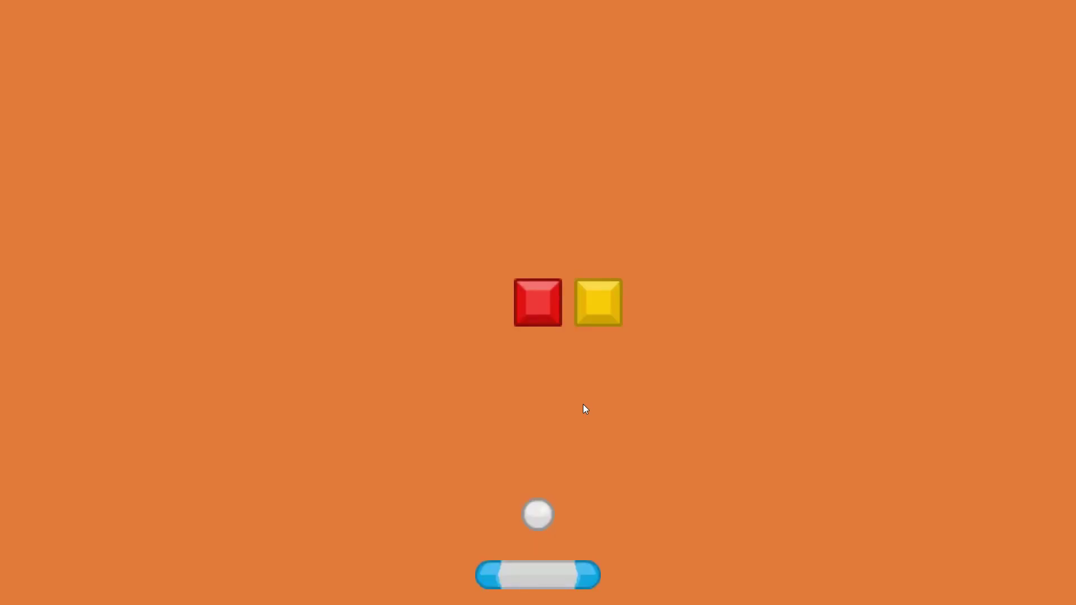
Launch the ball, steer the paddle with arrow keys through the levels, then quit with Alt+F4
click(583, 405)
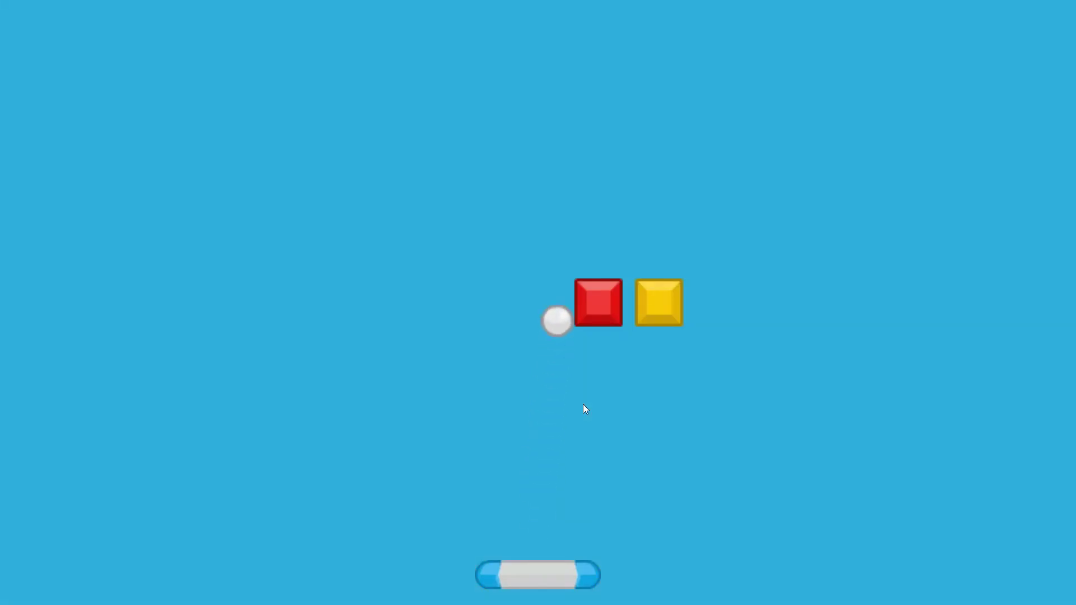
key(Left)
click(583, 409)
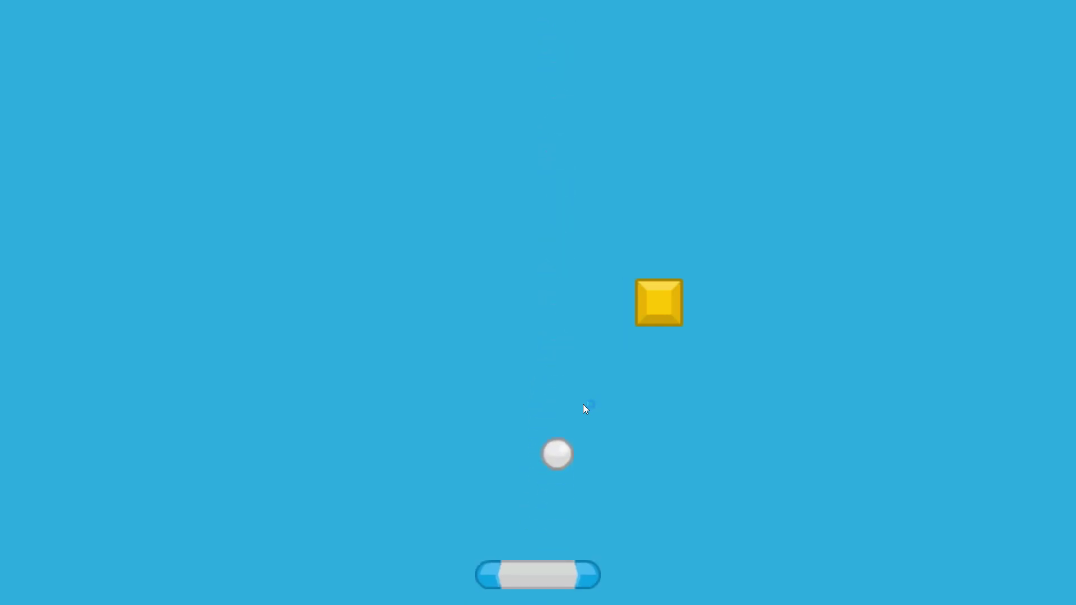
key(Left)
key(Right)
key(Left)
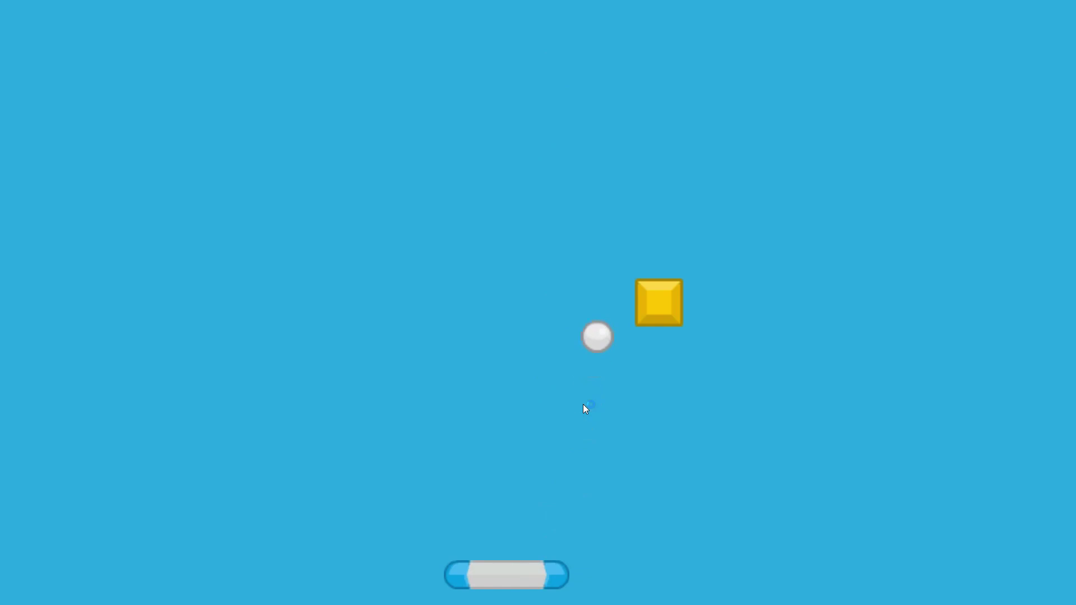
key(Right)
key(Right)
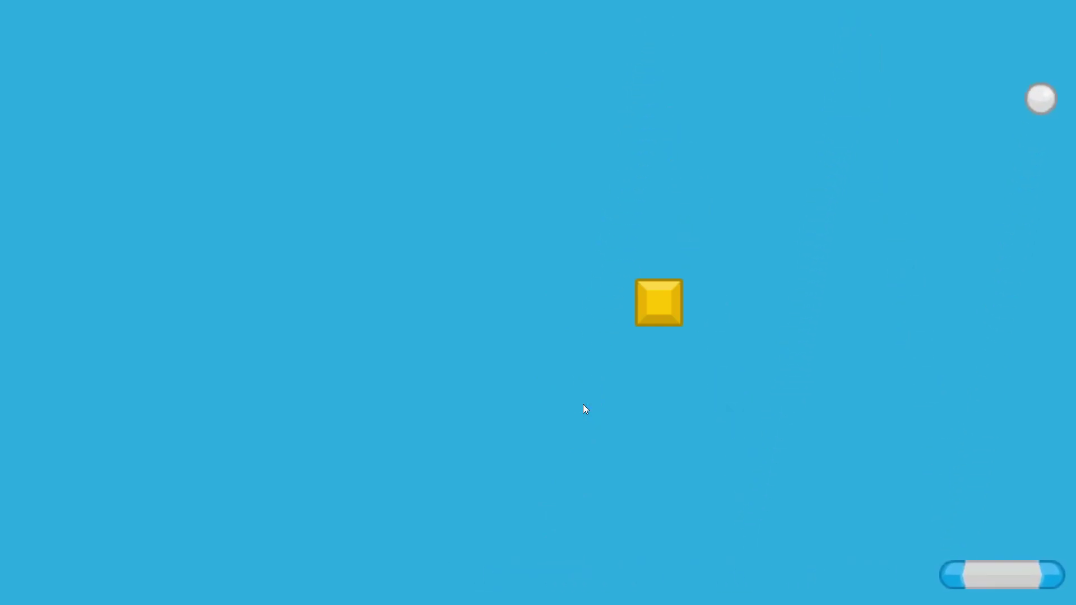
key(Left)
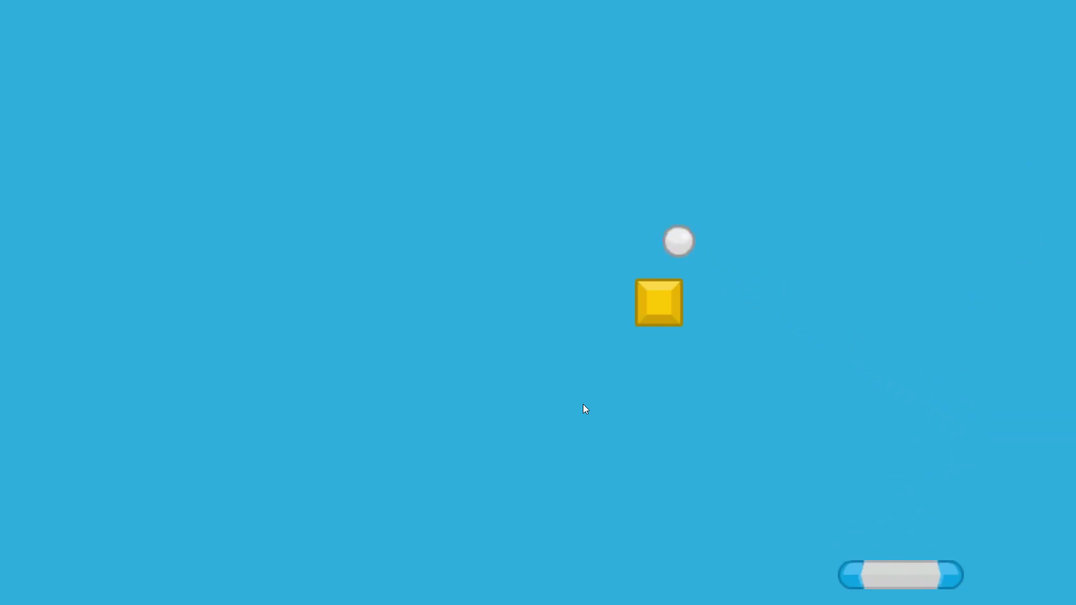
key(Left)
key(Right)
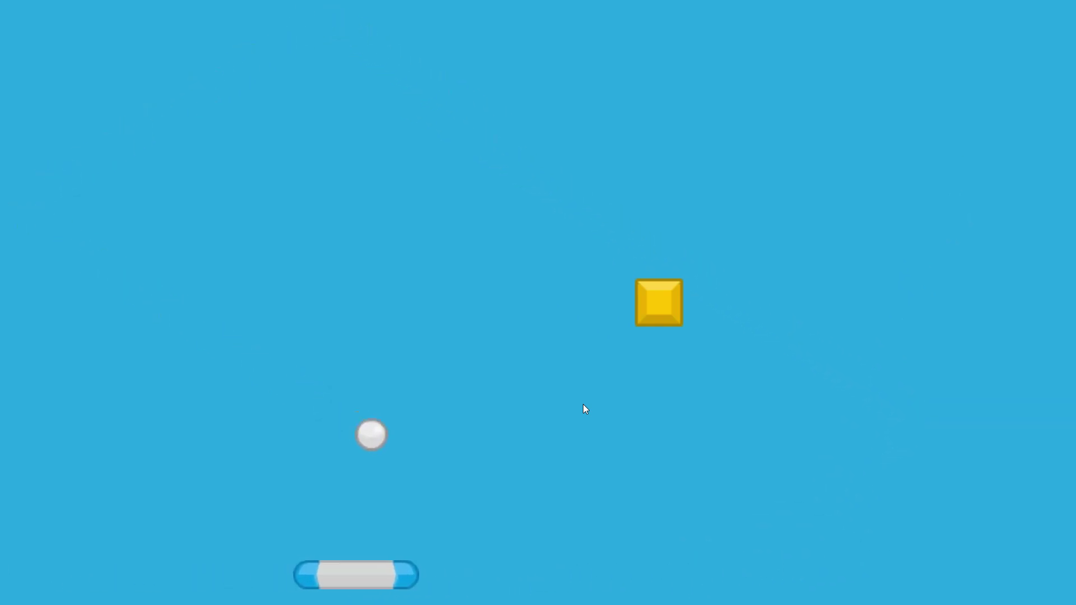
key(Left)
key(Left)
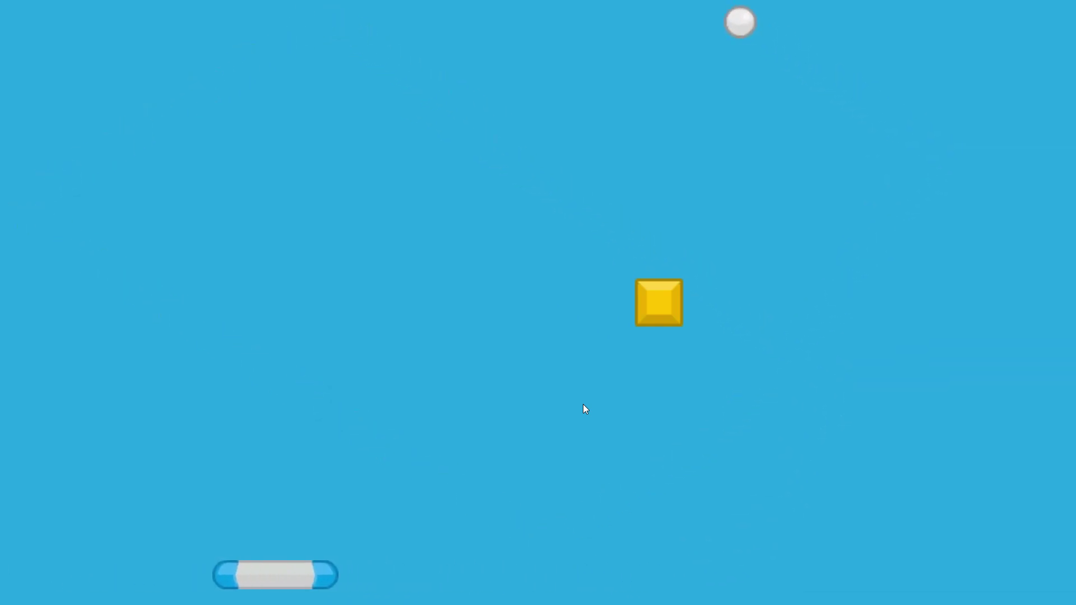
key(Right)
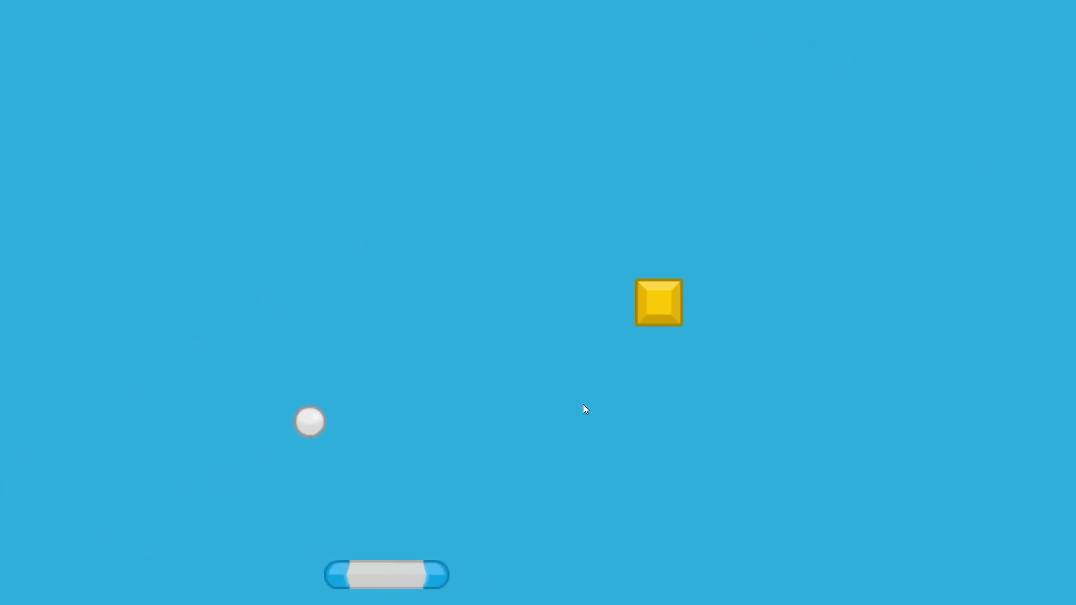
key(Right)
key(Left)
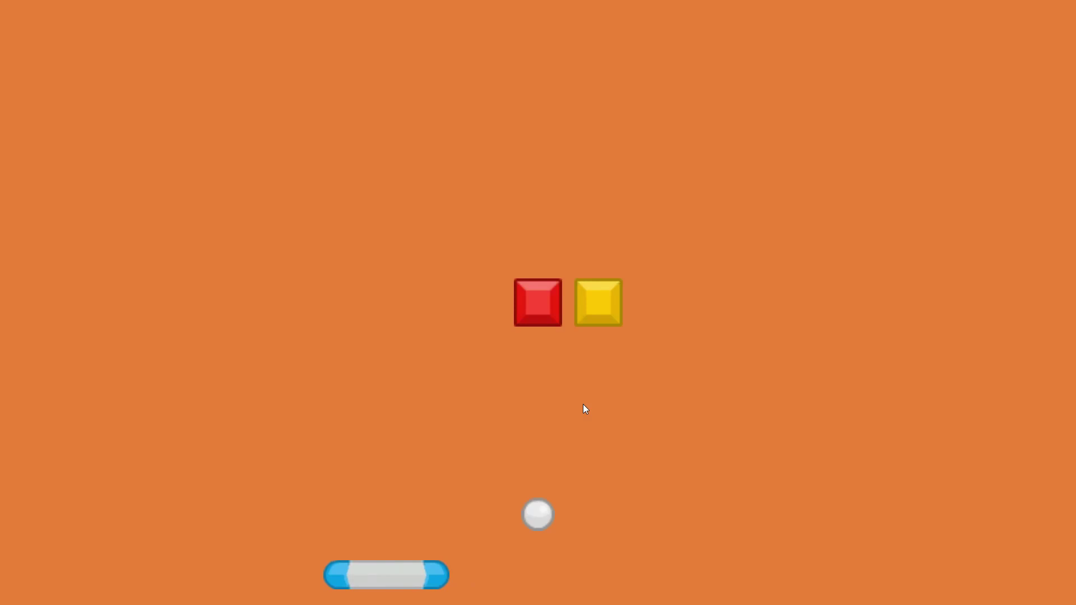
key(alt+F4)
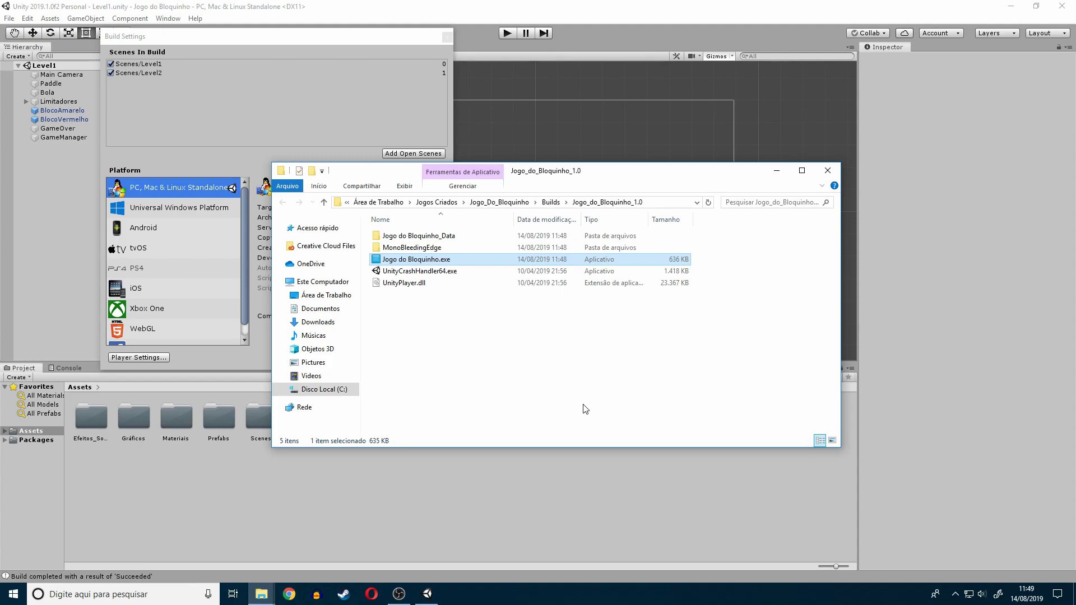
Close the Explorer build folder window and the Build Settings window
click(828, 169)
click(446, 36)
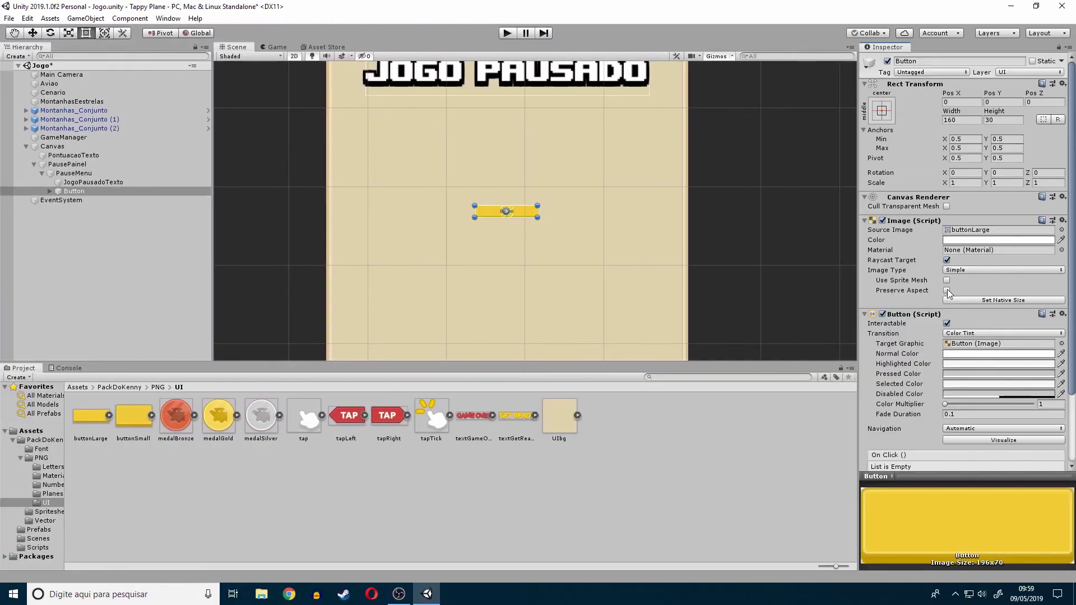
Resize the pause-menu Button to about 888.6 x 166.6 and assign the Pixelland audio source to AudioManager's Musica Do Jogo slot
drag(539, 206, 683, 192)
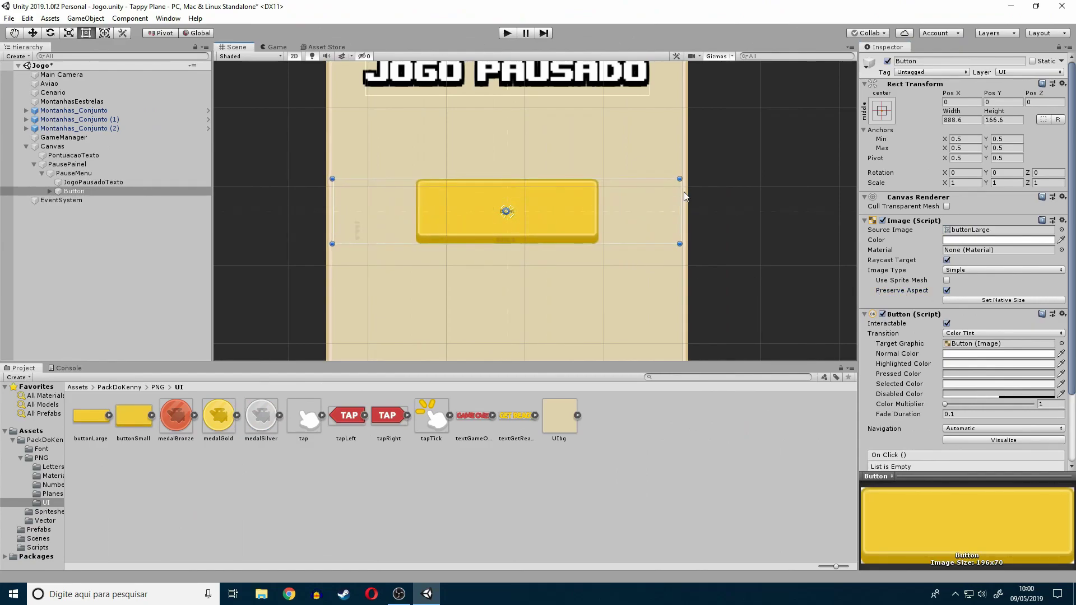
text(w)
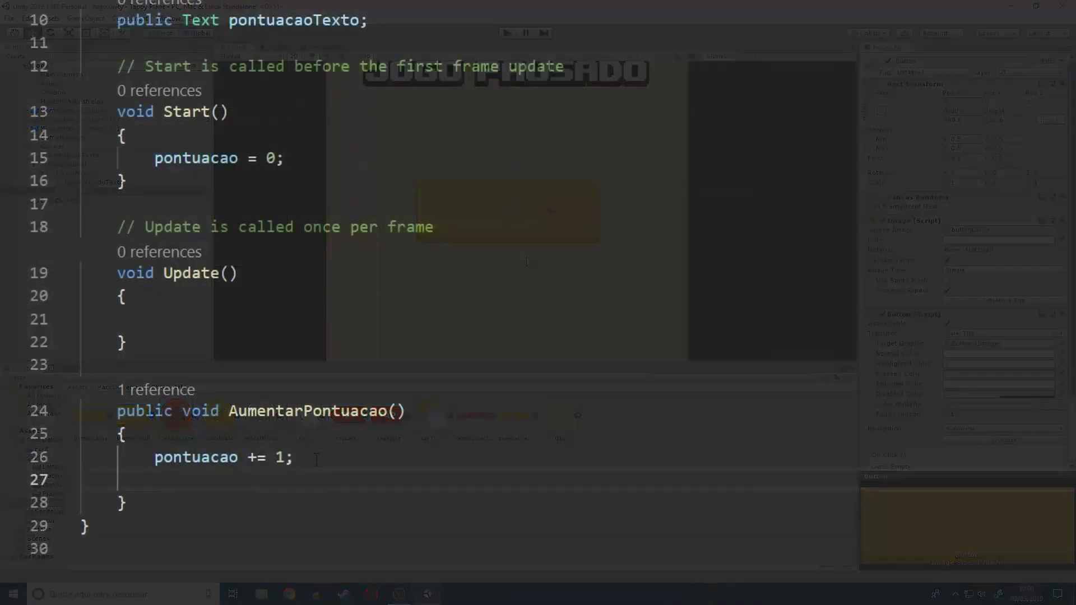
text(pontuacaoTexto.)
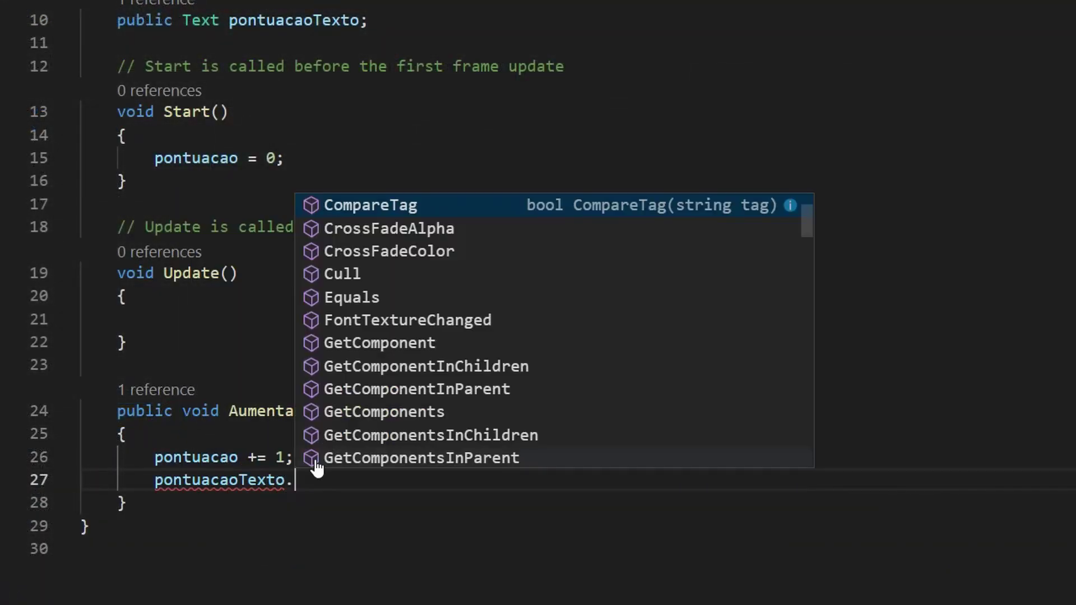
text(text = p)
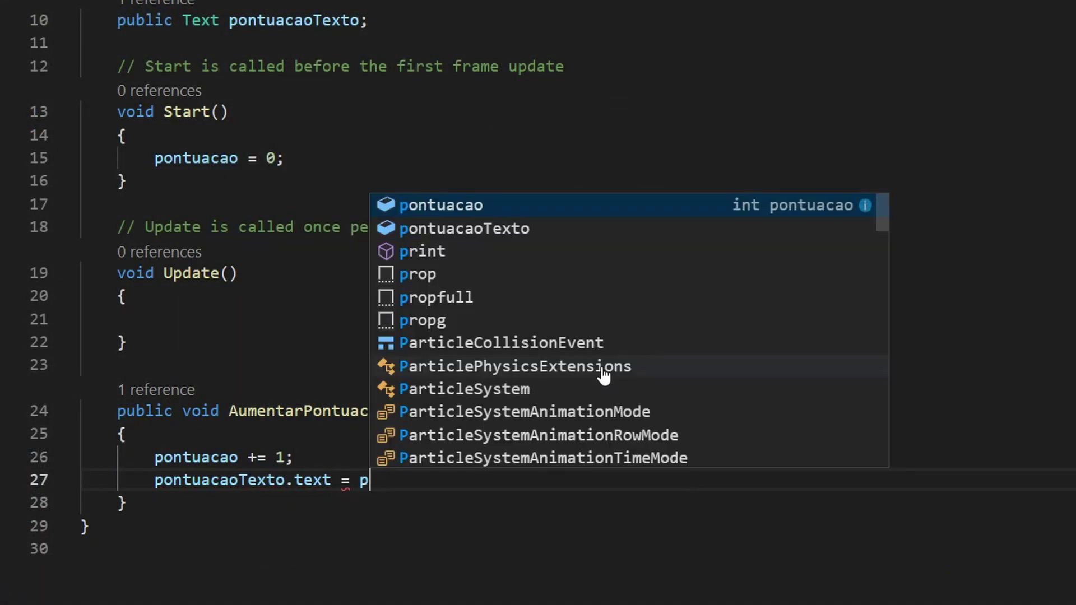
text(ontuaca)
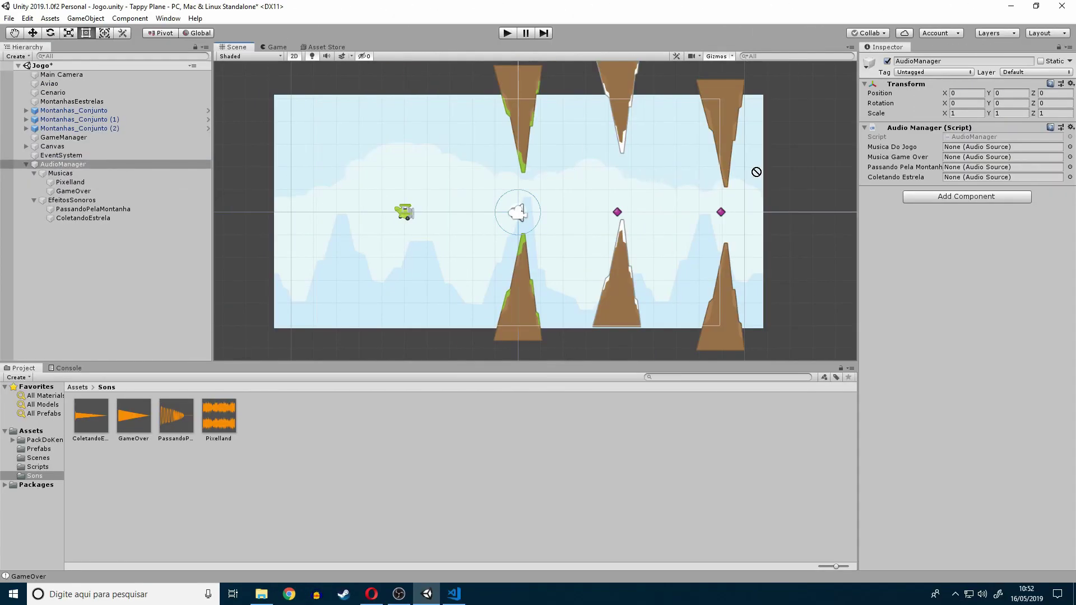
drag(252, 175, 962, 150)
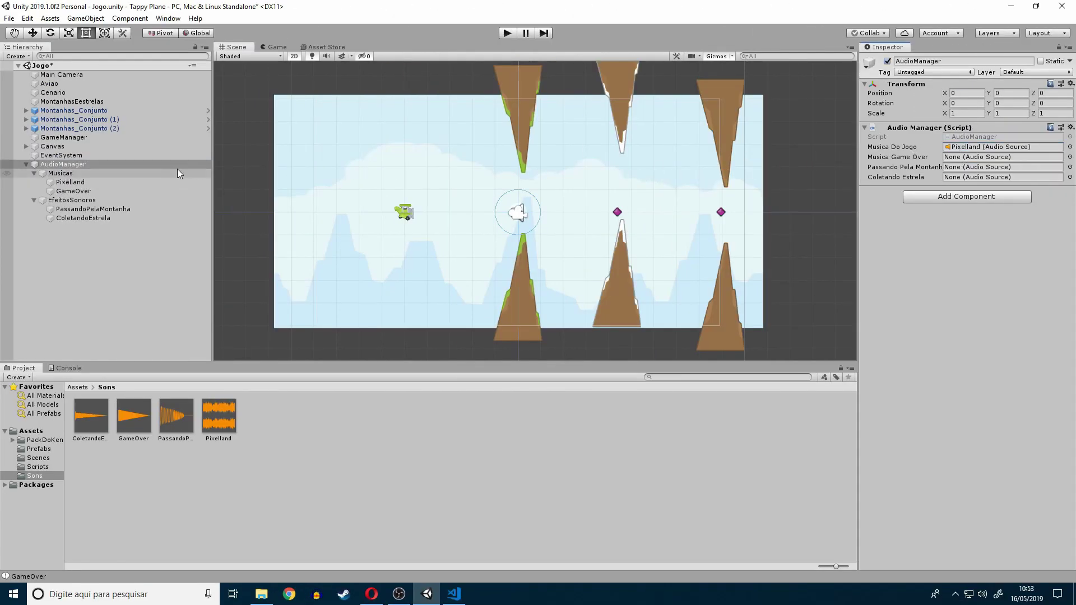